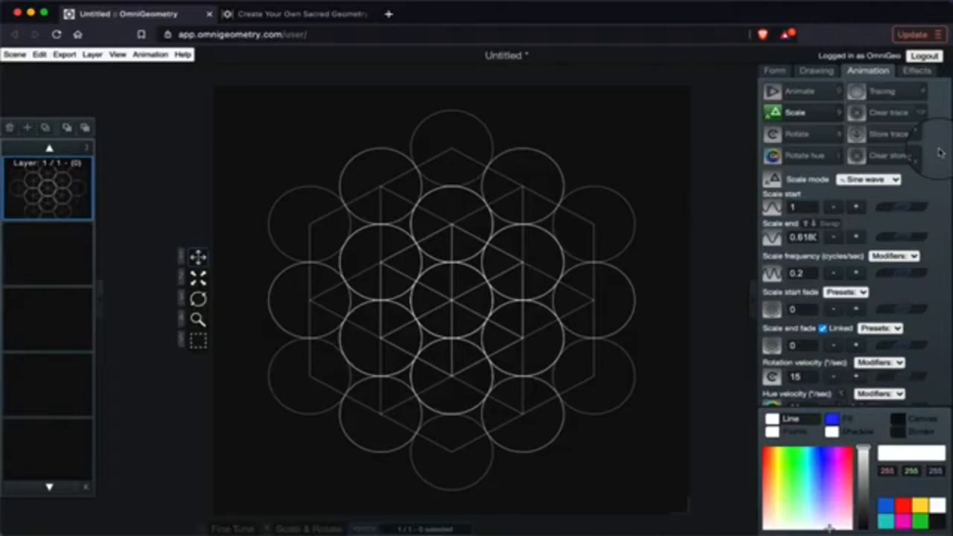
Trace the figure briefly while its scale animates, stop the animation, and clear the trace.
click(806, 96)
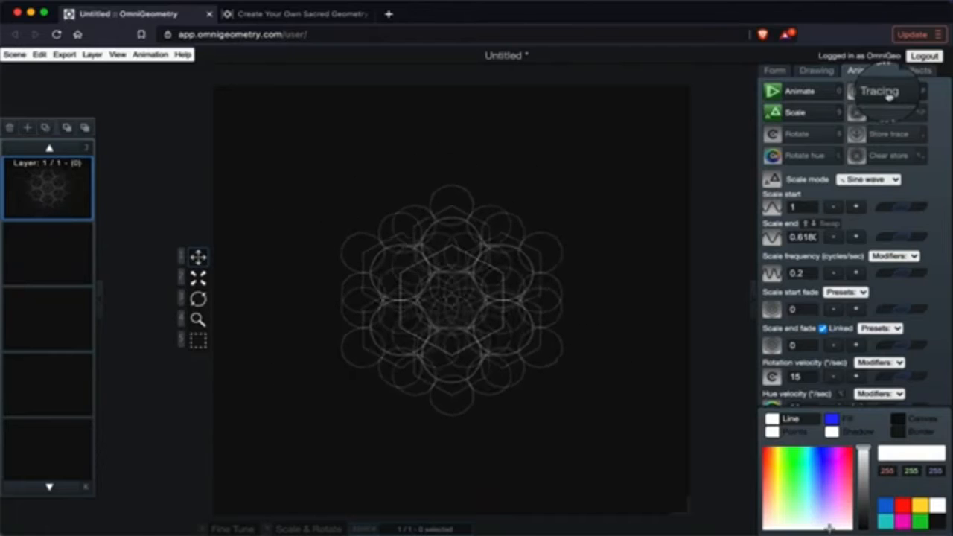
click(888, 96)
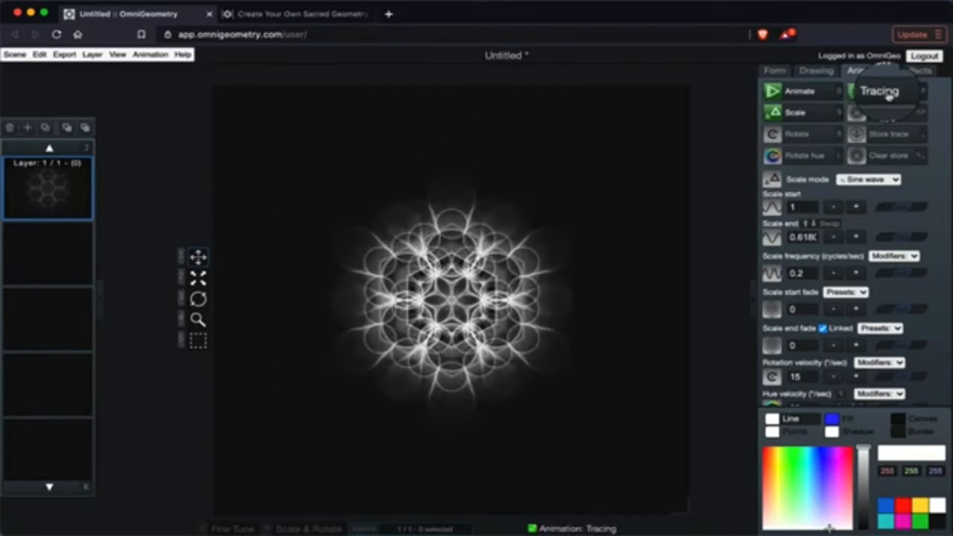
click(882, 92)
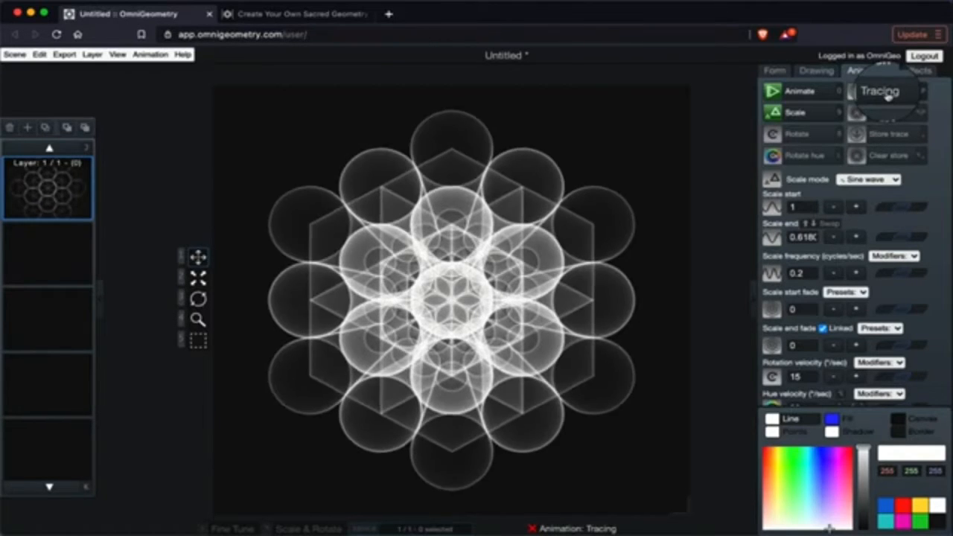
click(807, 93)
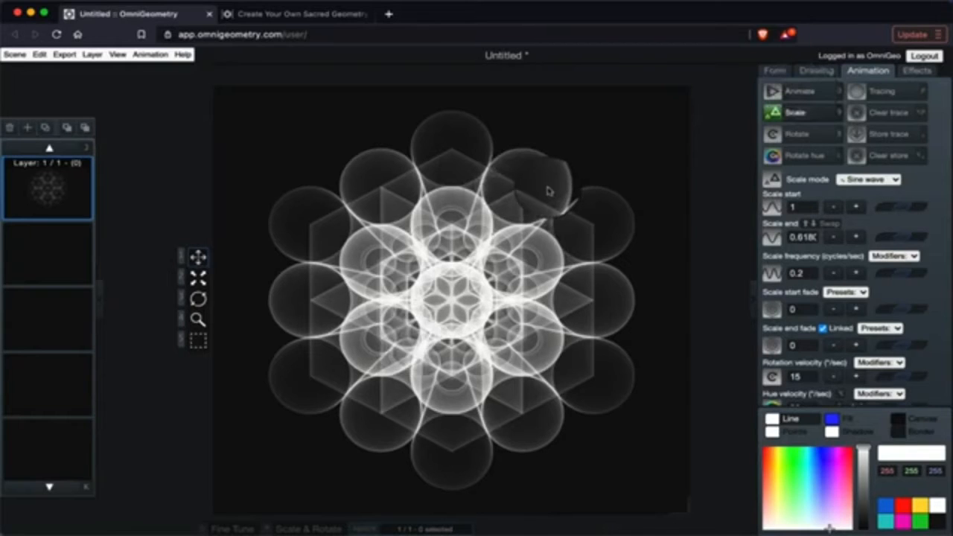
click(882, 114)
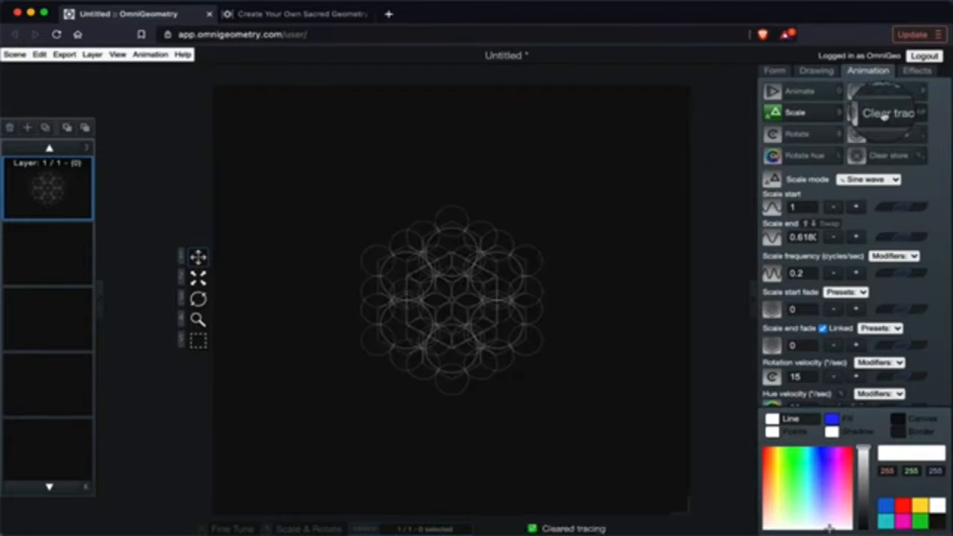
Restart the animation with tracing on, store the trace, and turn tracing off.
click(809, 95)
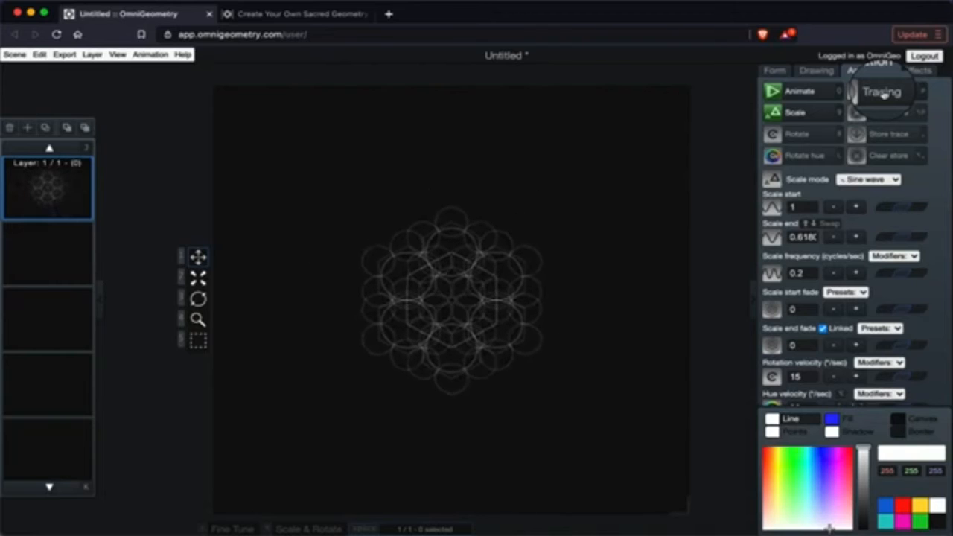
click(882, 96)
click(890, 138)
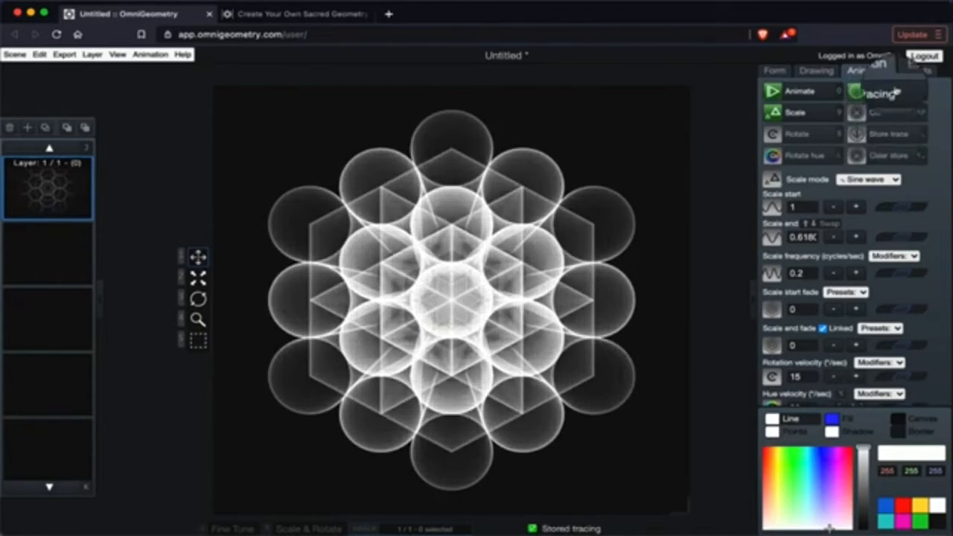
click(883, 93)
Stop the animation and clear both the stored trace and the current trace from the canvas.
click(793, 112)
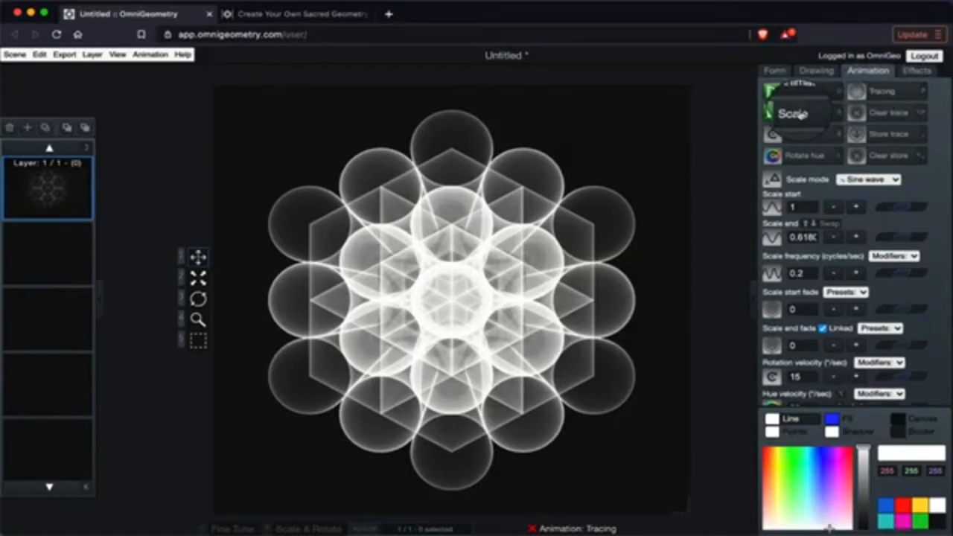
click(809, 93)
click(809, 93)
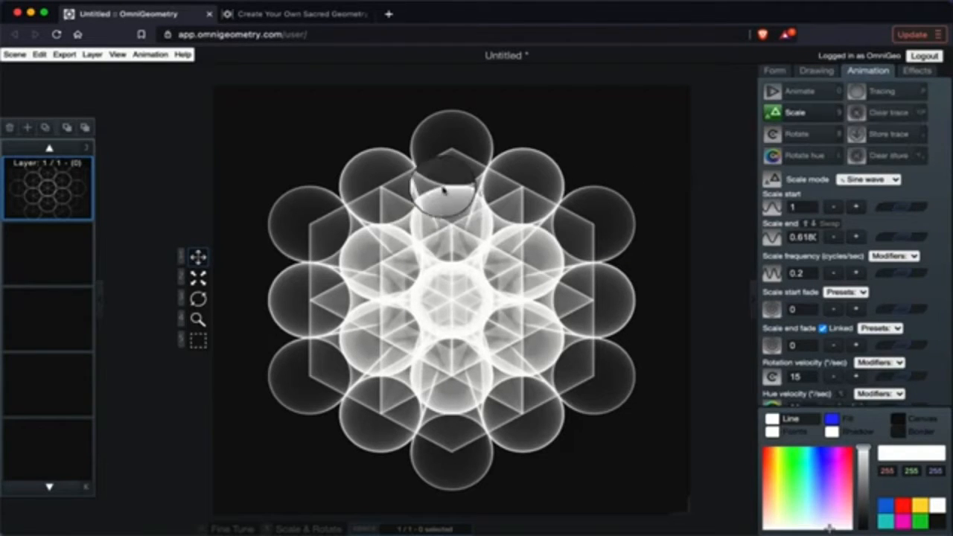
click(890, 158)
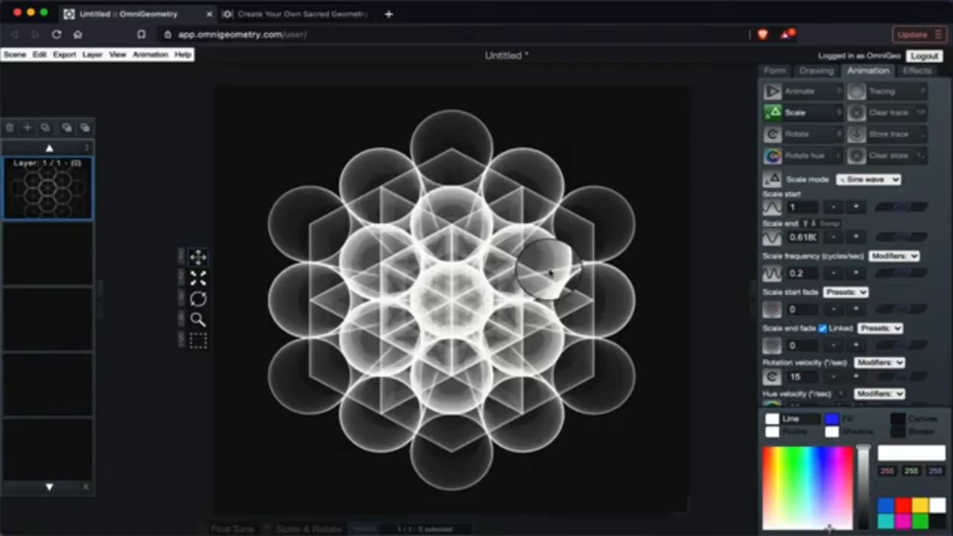
click(887, 114)
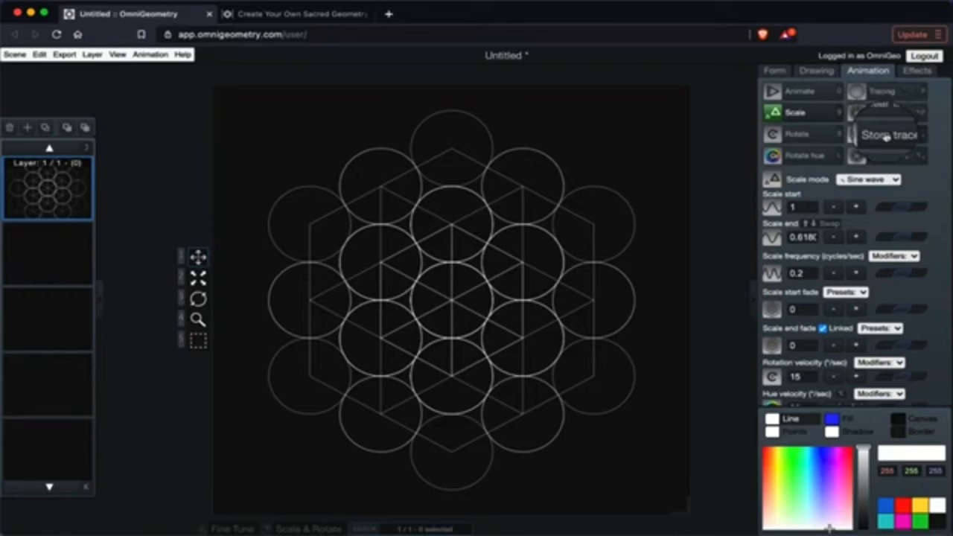
Start animating the figure and add rotation to its scaling.
click(795, 91)
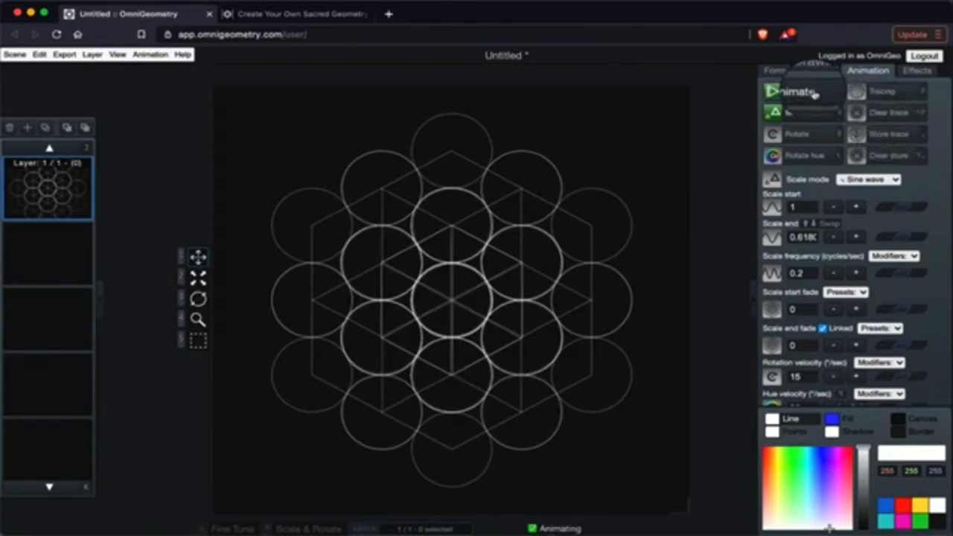
click(804, 139)
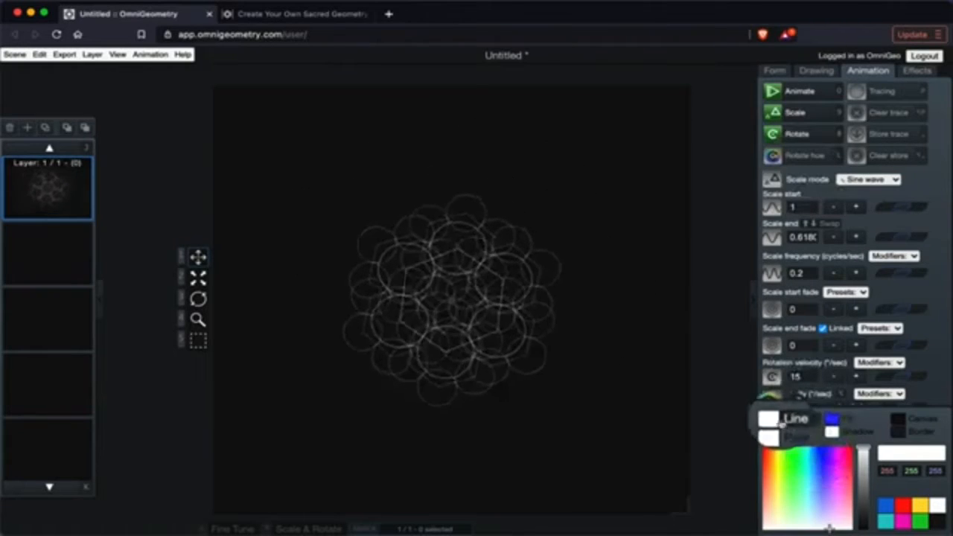
Set the line colour to violet and the points colour to the green-cyan RGB 43, 255, 194.
click(828, 454)
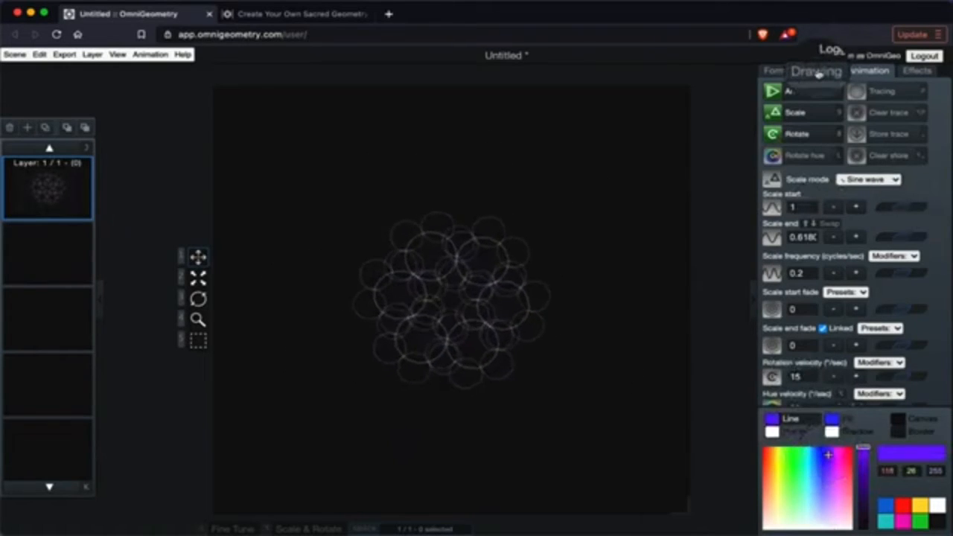
click(789, 437)
click(802, 460)
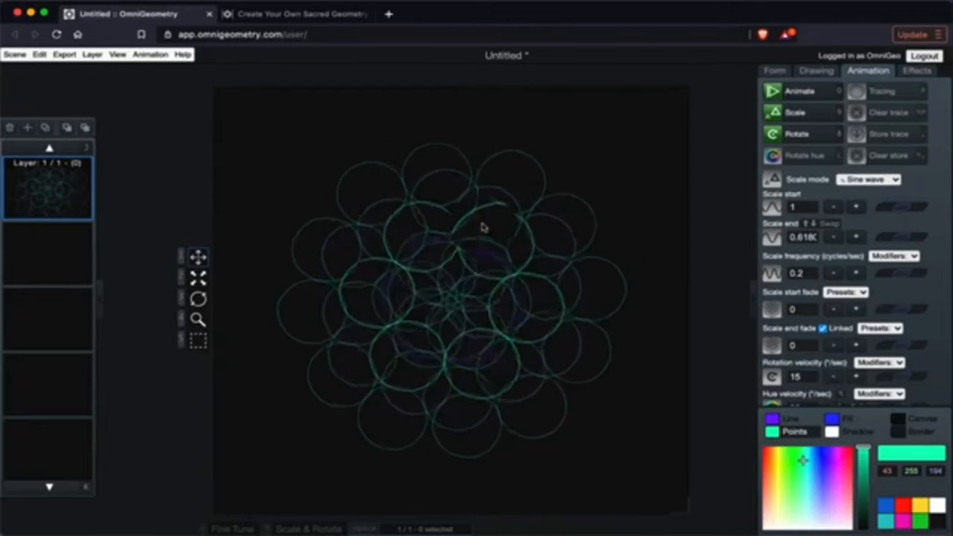
Trace the rotating figure with hue rotation enabled, and turn off tracing, hue rotation and the animation once the coloured pattern is drawn.
click(799, 159)
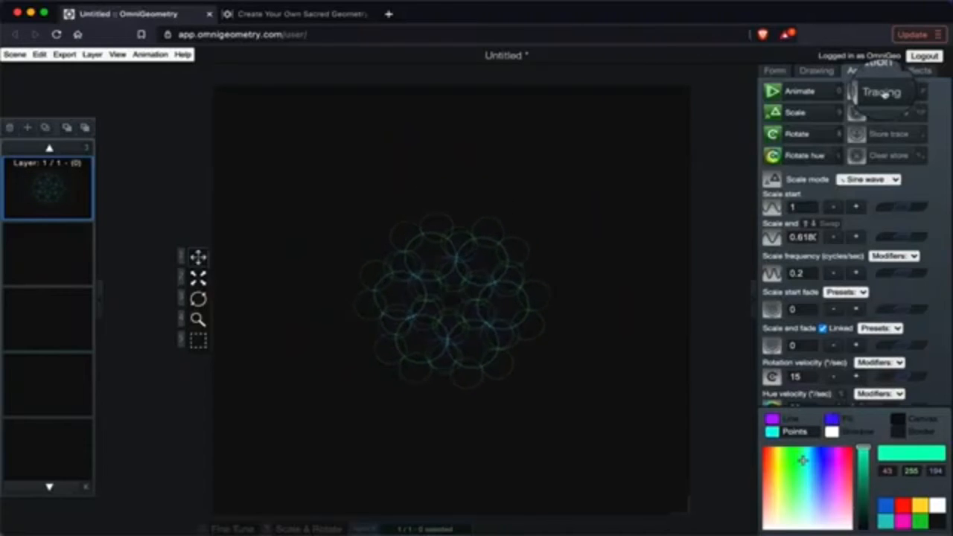
click(881, 93)
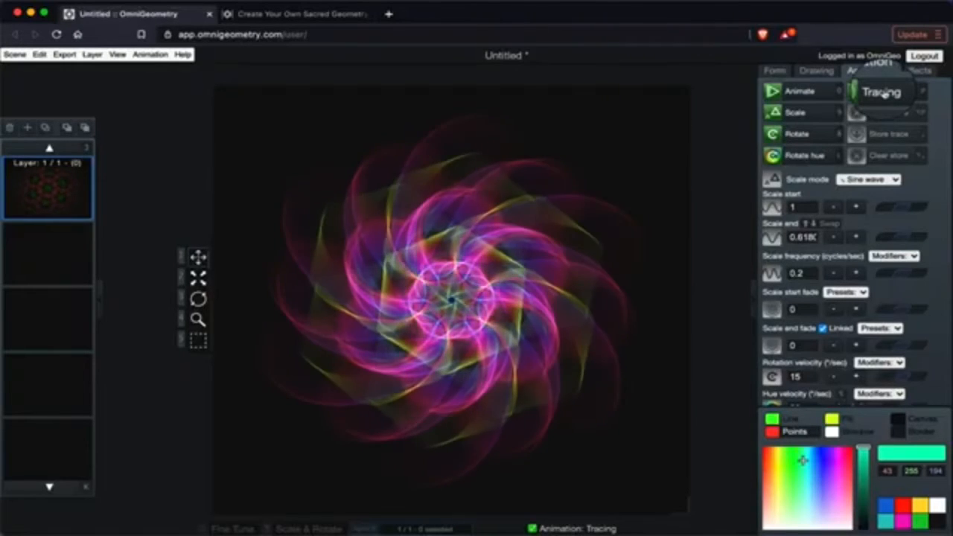
click(882, 94)
click(795, 156)
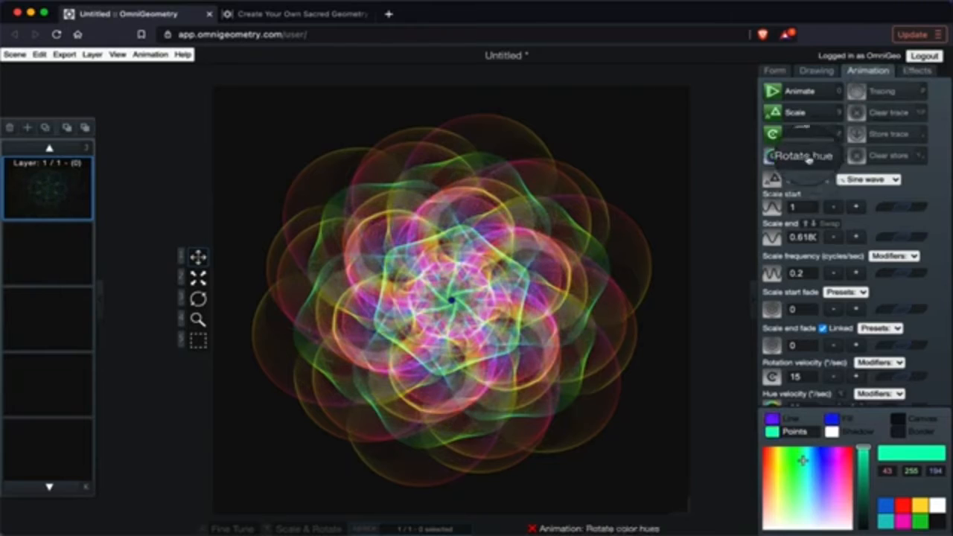
click(811, 92)
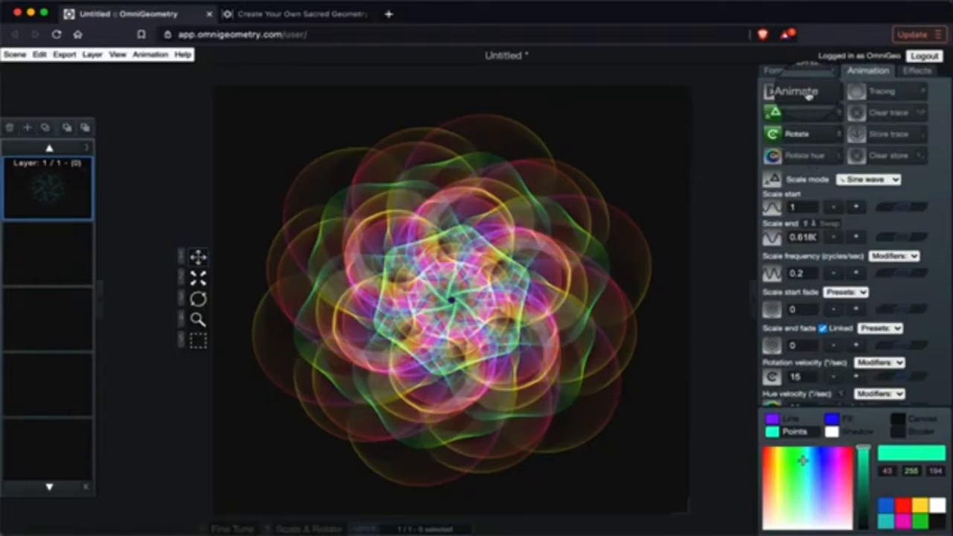
Create a new scene, discarding the unsaved changes to the current one.
click(14, 55)
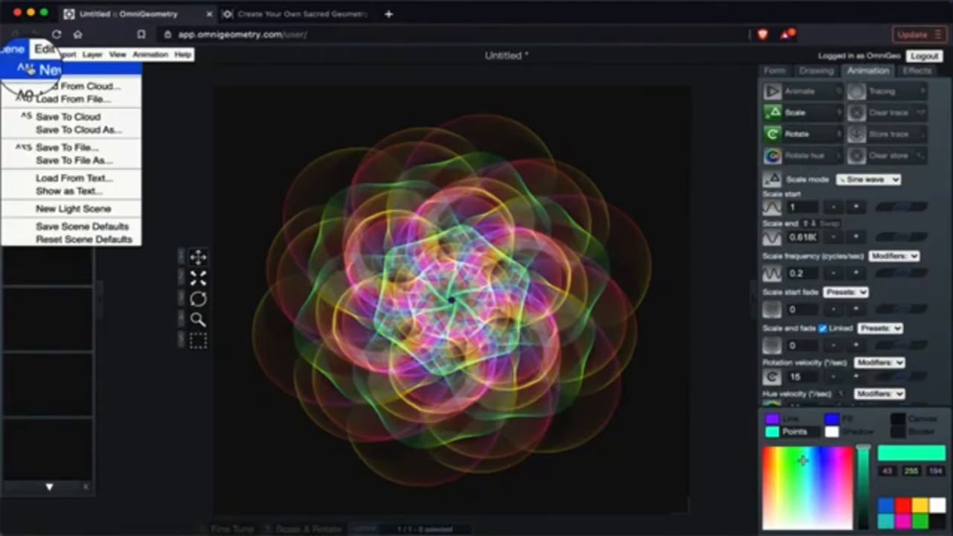
click(30, 69)
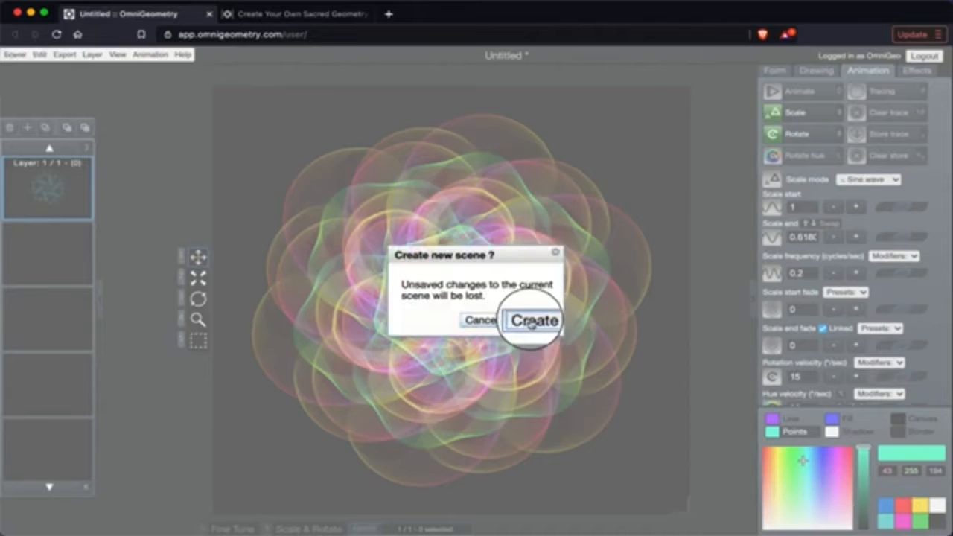
click(530, 321)
Give the new figure 6 points and a recursion depth of 2, and enable drawing of its points.
key(a)
key(a)
key(a)
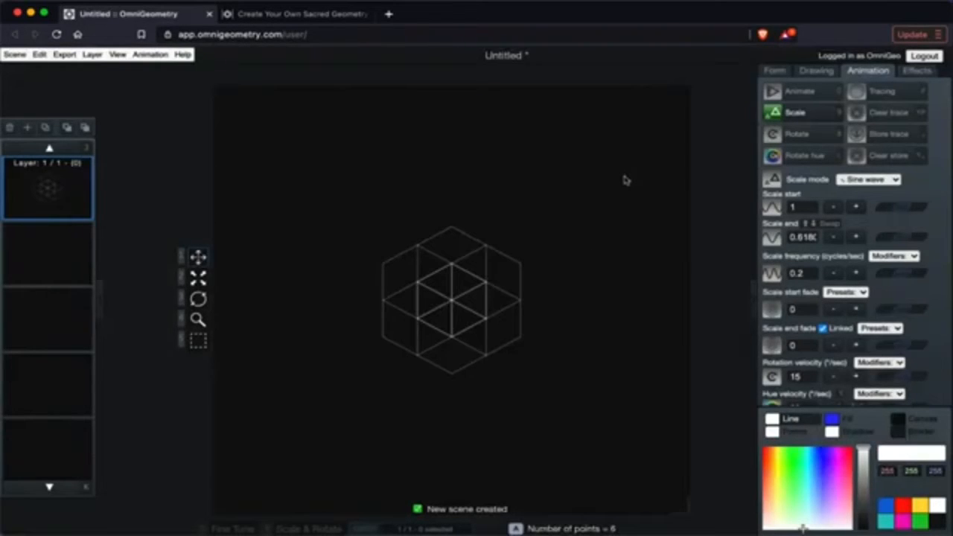
key(s)
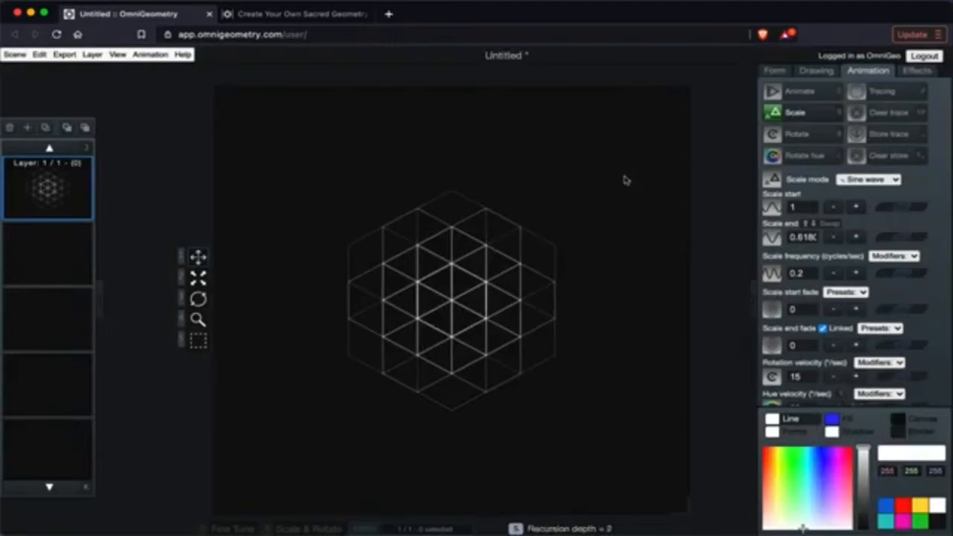
click(815, 70)
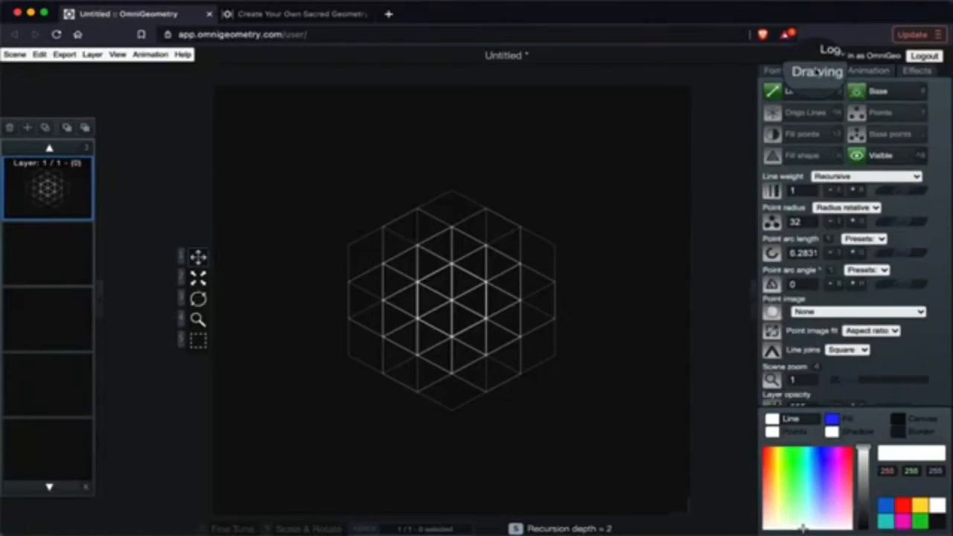
click(867, 114)
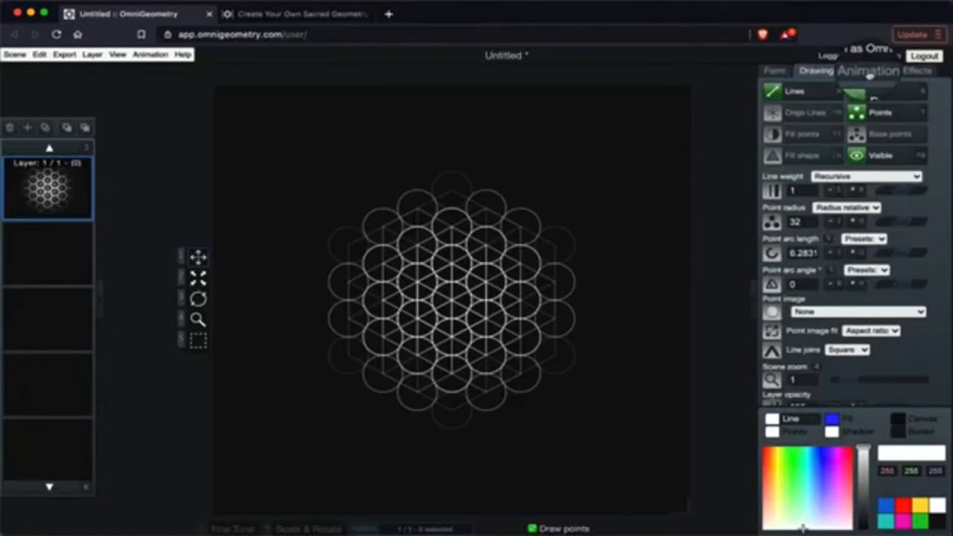
Start the scale animation on the new hexagonal figure.
click(866, 71)
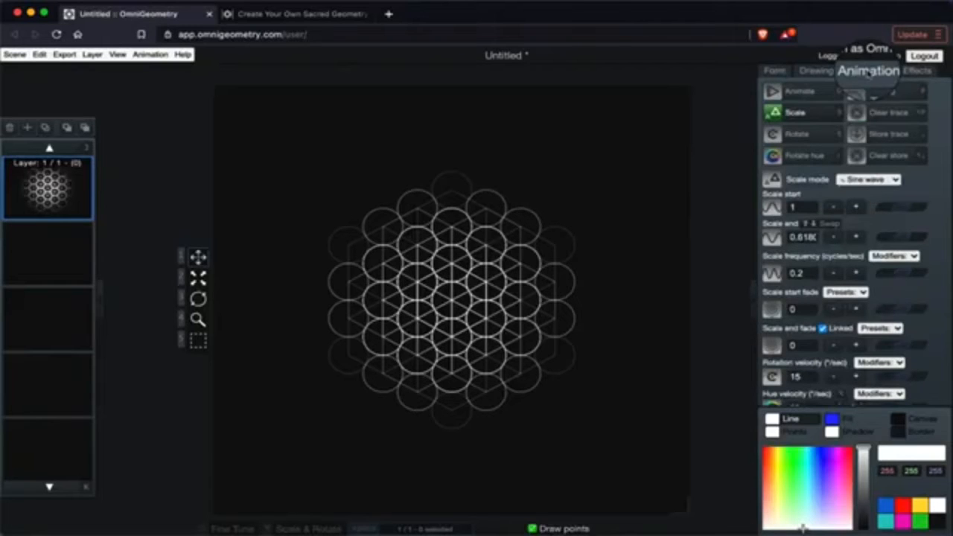
click(812, 93)
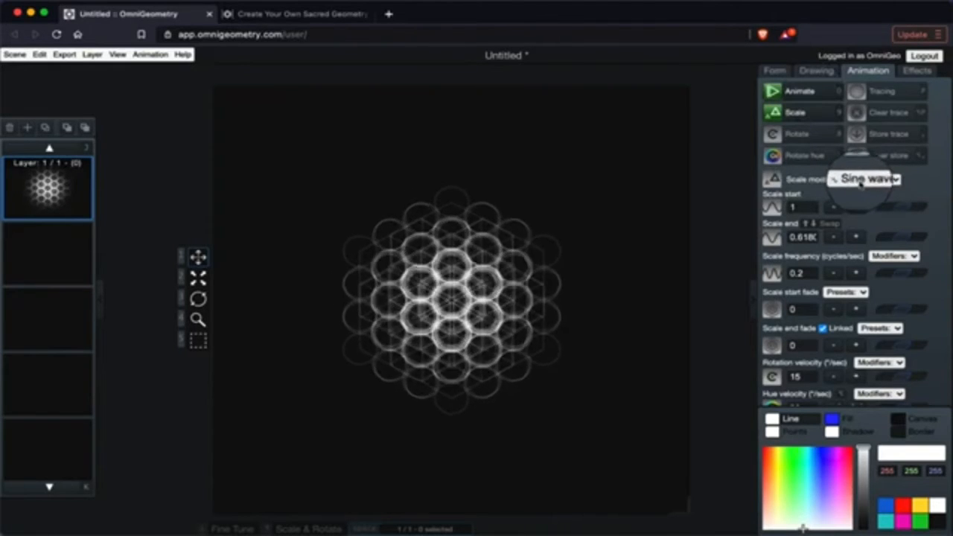
Try the Saw wave scale mode on the animation and return it to Sine wave.
click(893, 179)
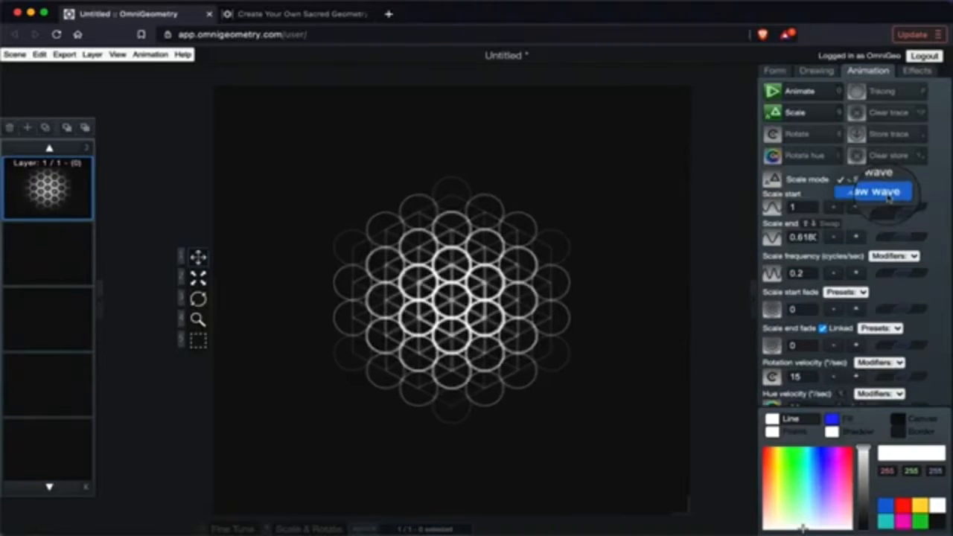
click(887, 195)
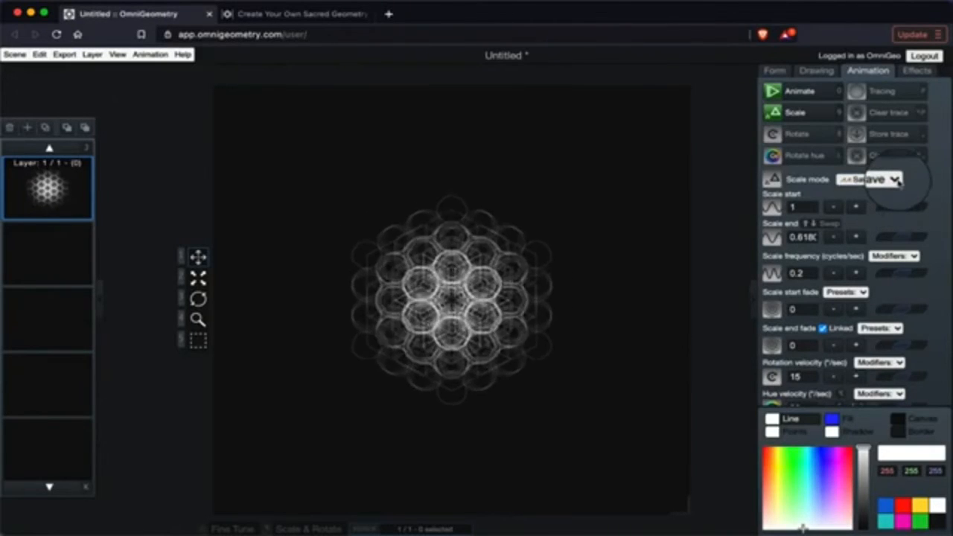
click(895, 179)
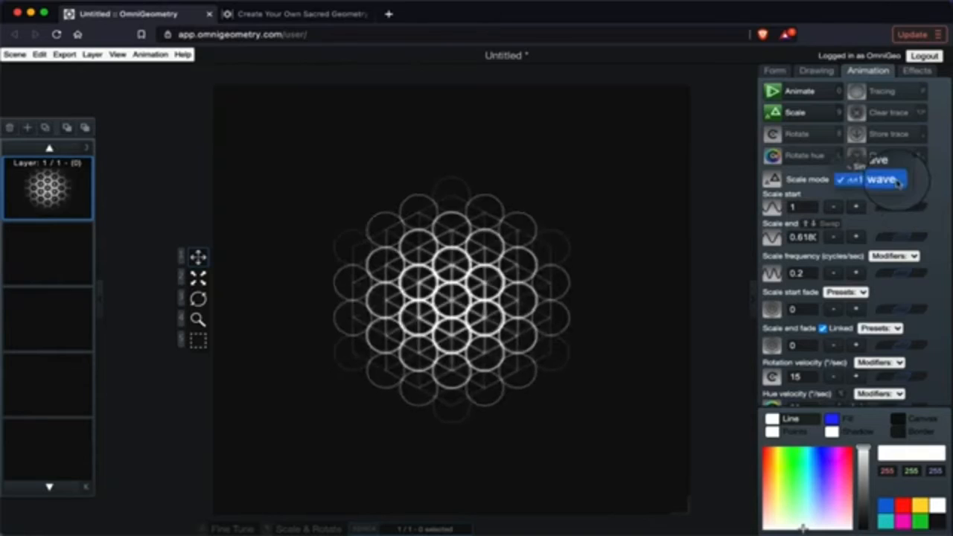
click(887, 167)
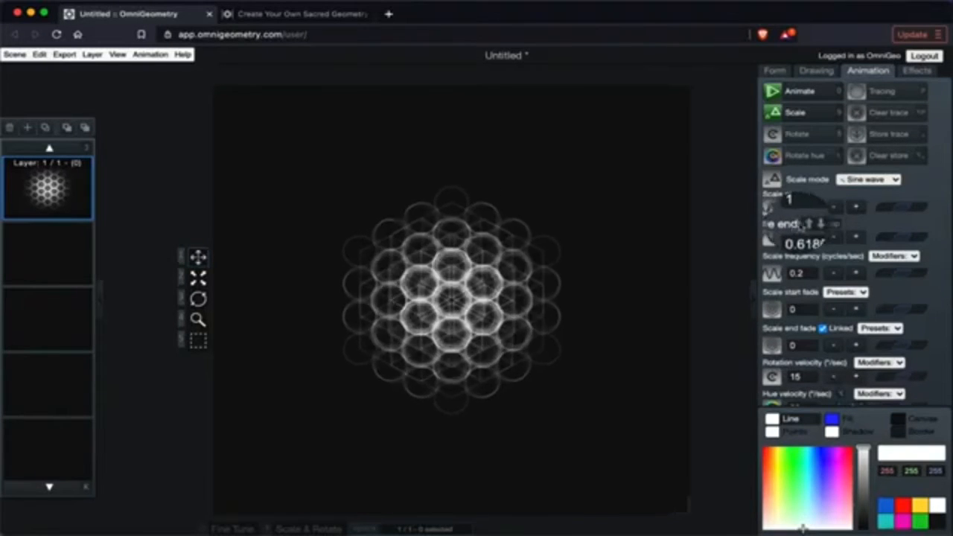
Try a scale start of about 1.27 and a scale end of about 0.41, and undo both changes.
drag(903, 207, 917, 213)
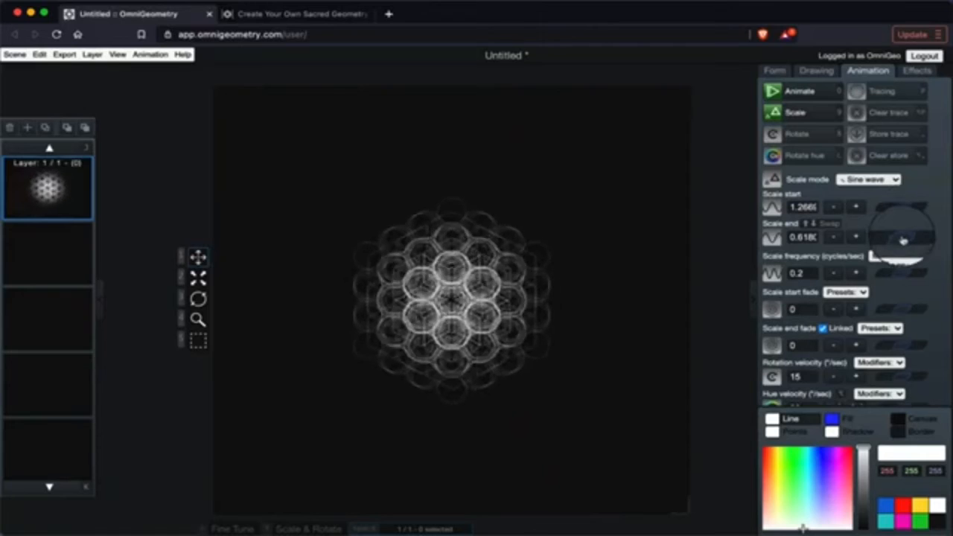
drag(898, 236, 888, 242)
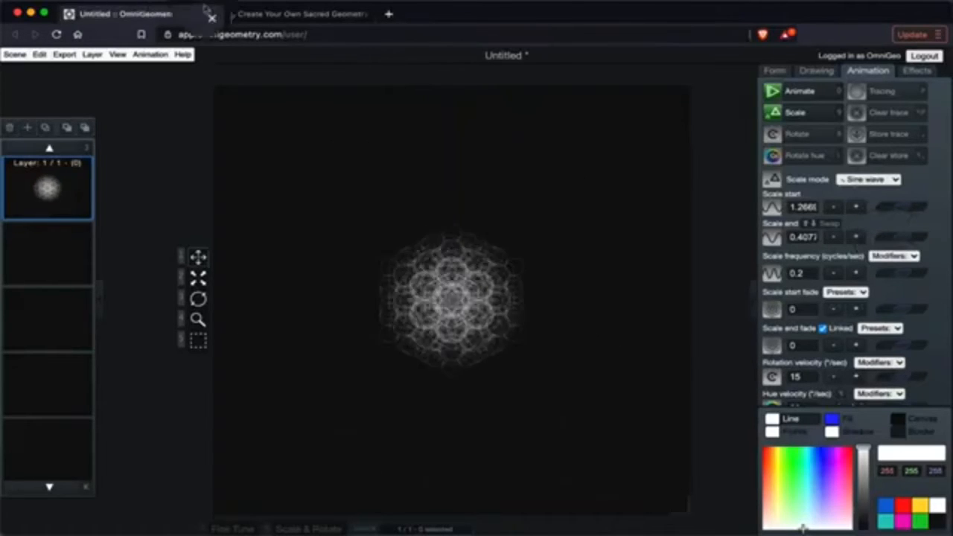
click(39, 55)
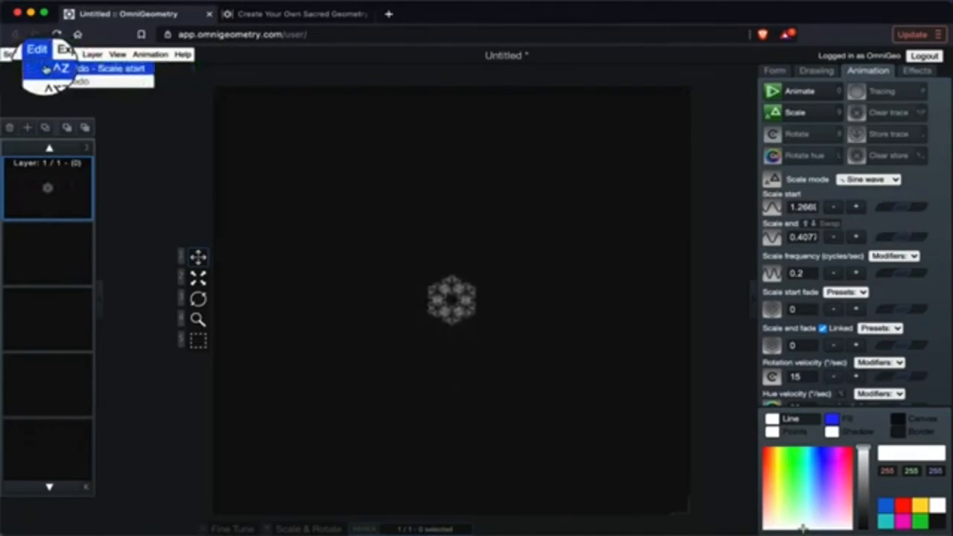
click(61, 67)
click(41, 57)
click(67, 68)
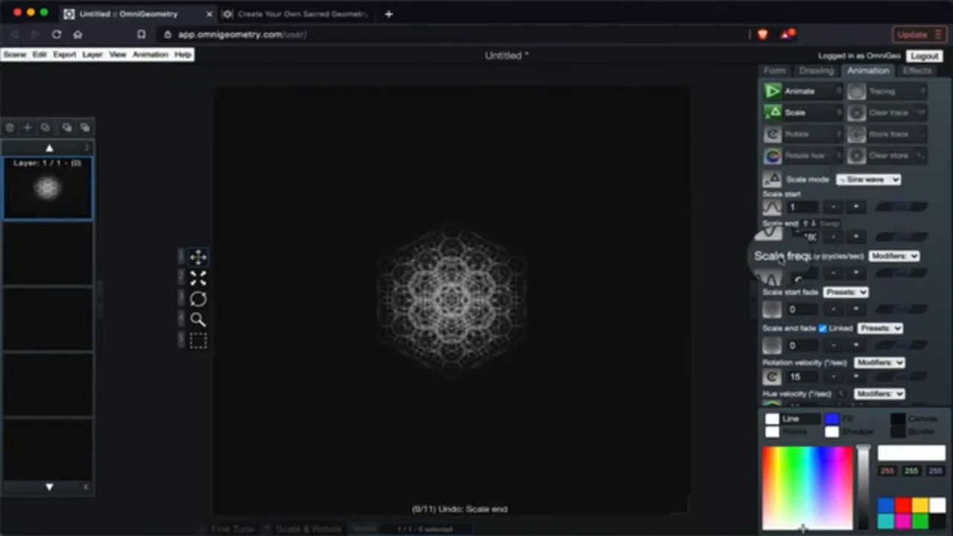
Multiply the scale frequency by 1.333 and invert it using the frequency modifiers.
click(903, 256)
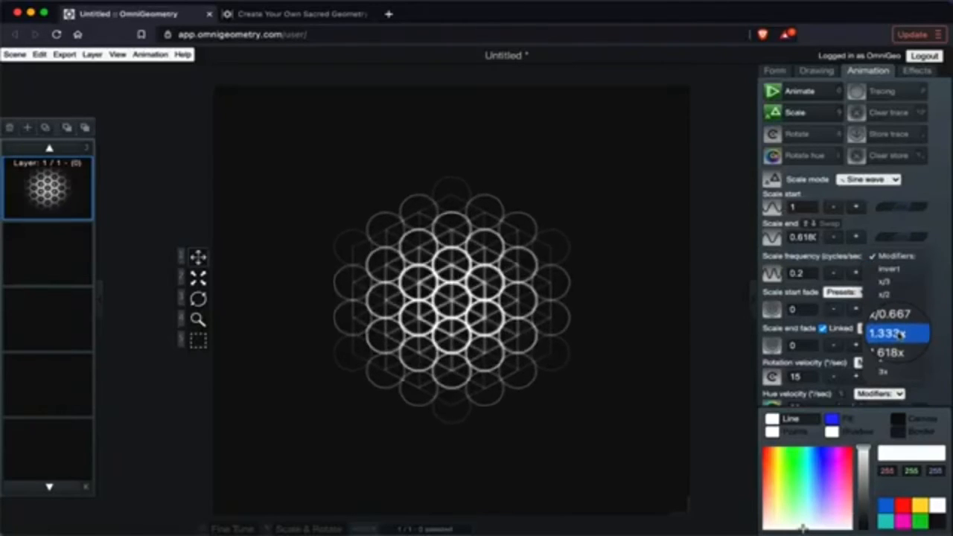
click(901, 335)
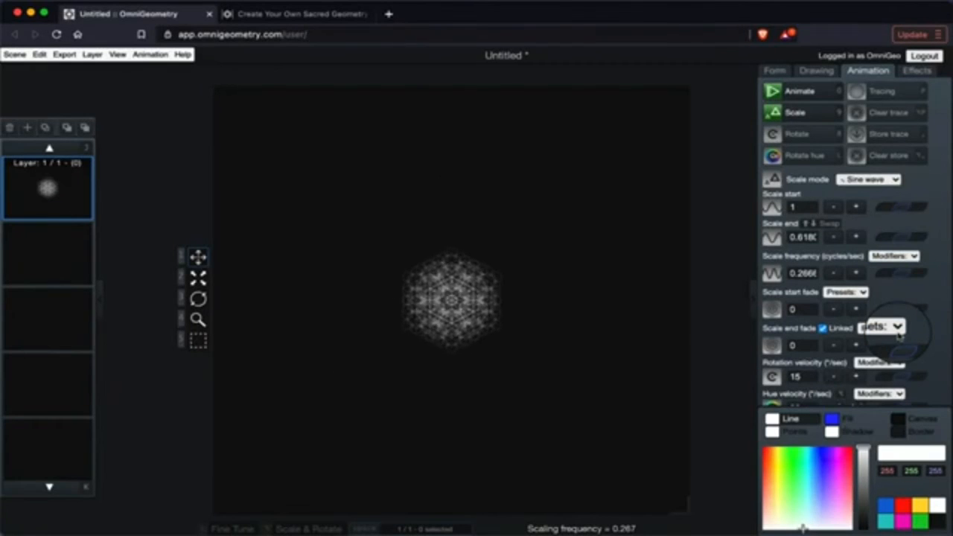
click(894, 256)
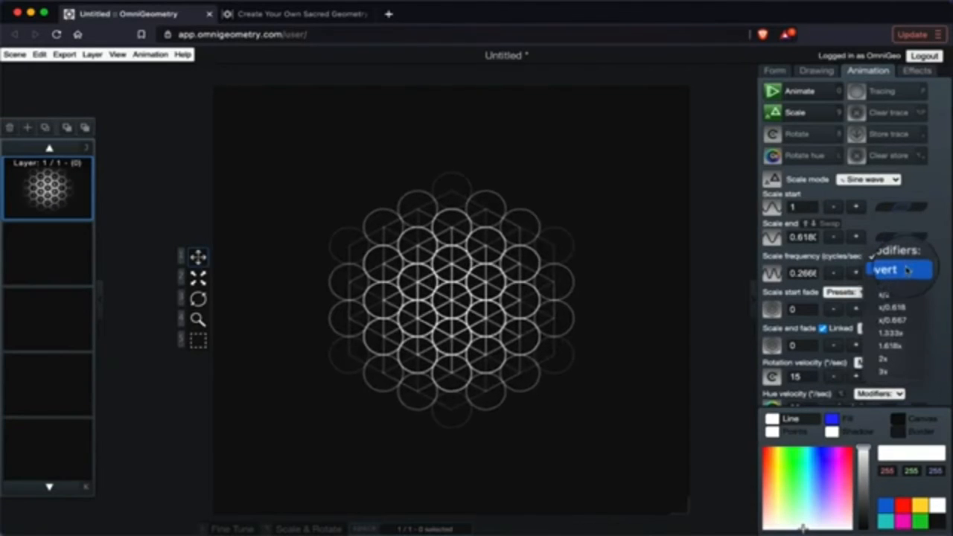
click(906, 271)
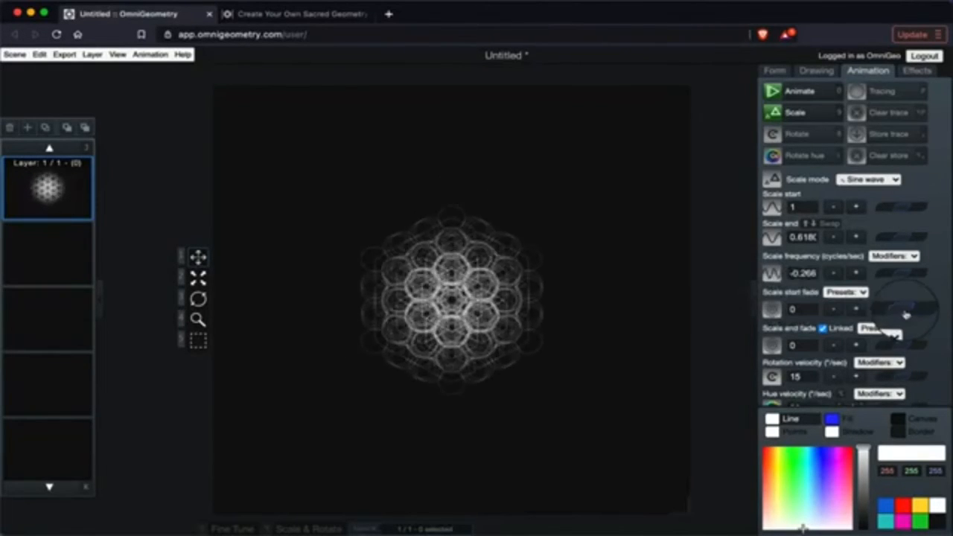
Try linked scale start and end fades of about 0.15 and 0.3, and set both to 0.5.
drag(895, 335, 915, 316)
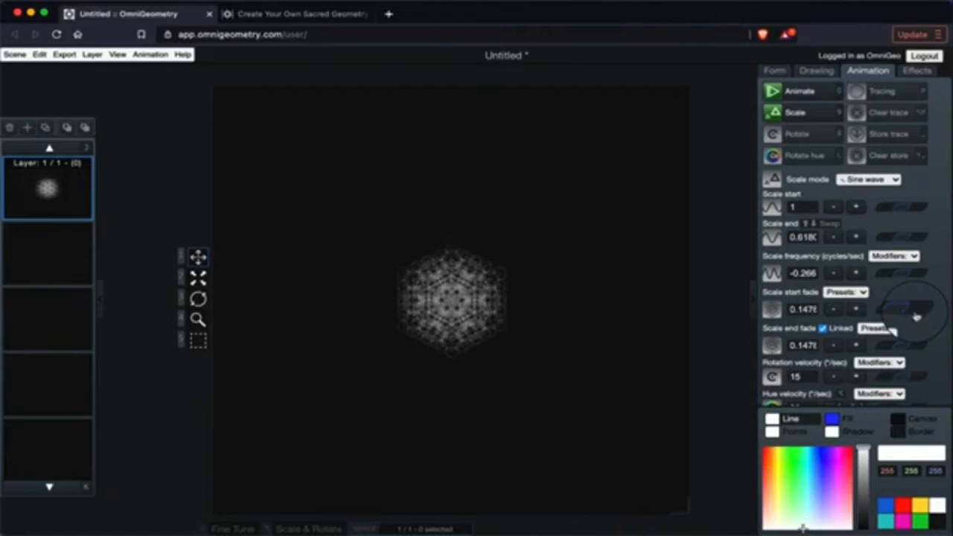
click(845, 292)
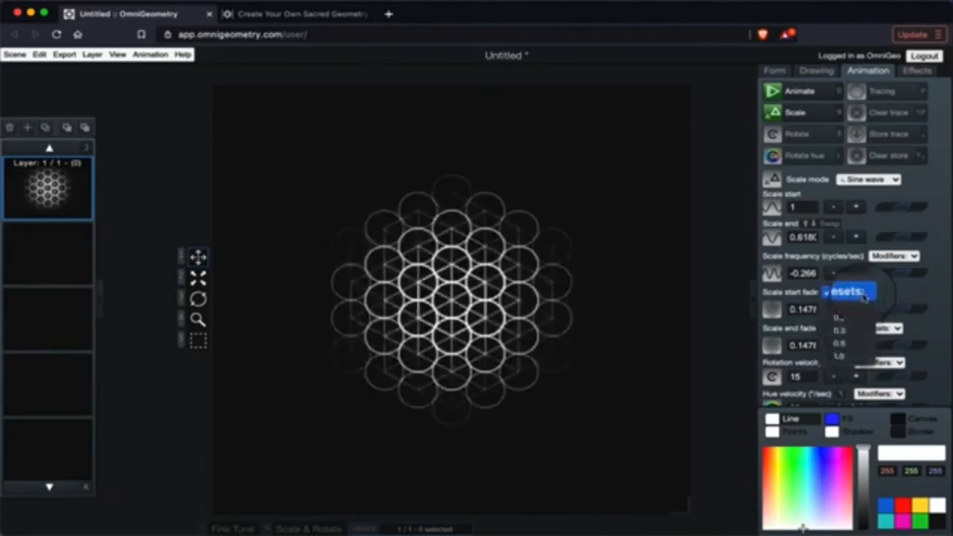
click(852, 331)
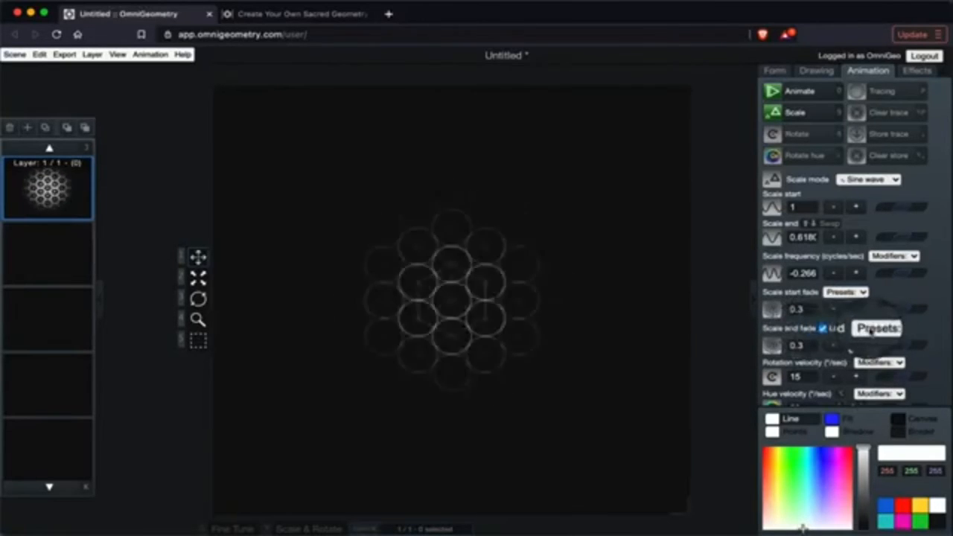
click(877, 329)
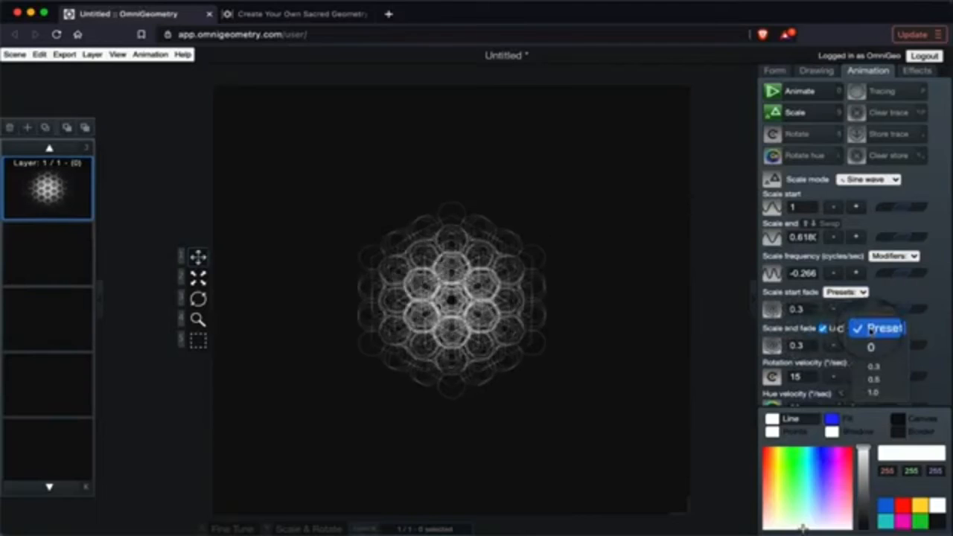
click(878, 381)
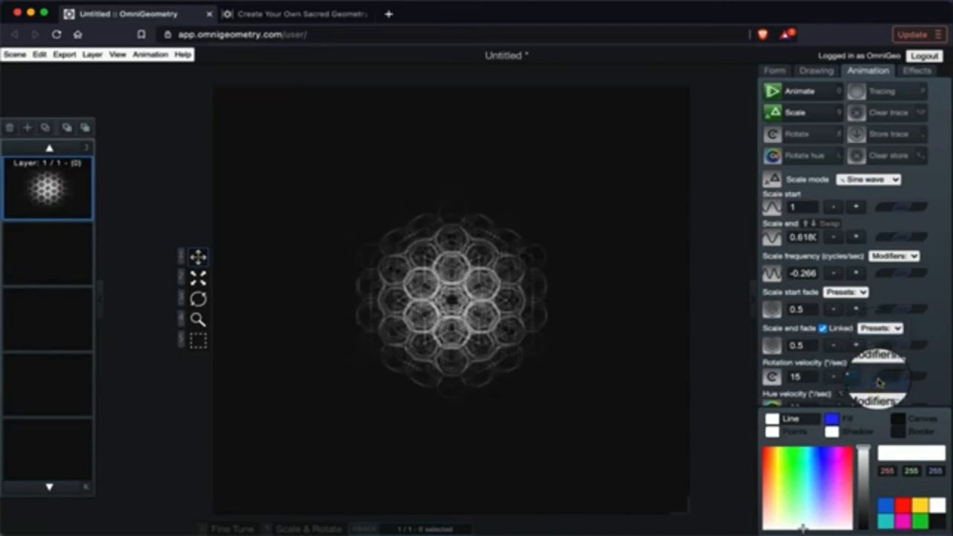
Set the scale phase to the π preset and look through the rotation phase presets without choosing one.
scroll(878, 381, down, 3)
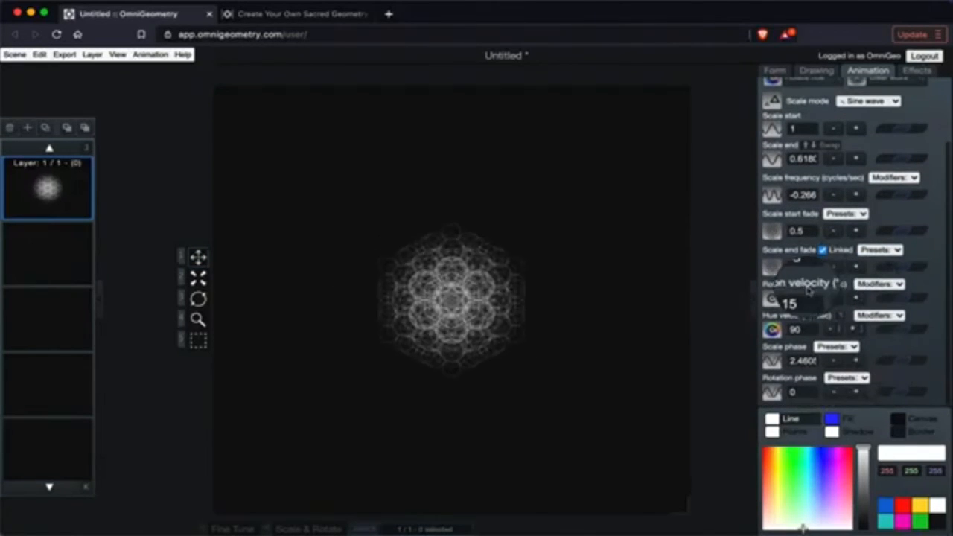
scroll(897, 306, up, 3)
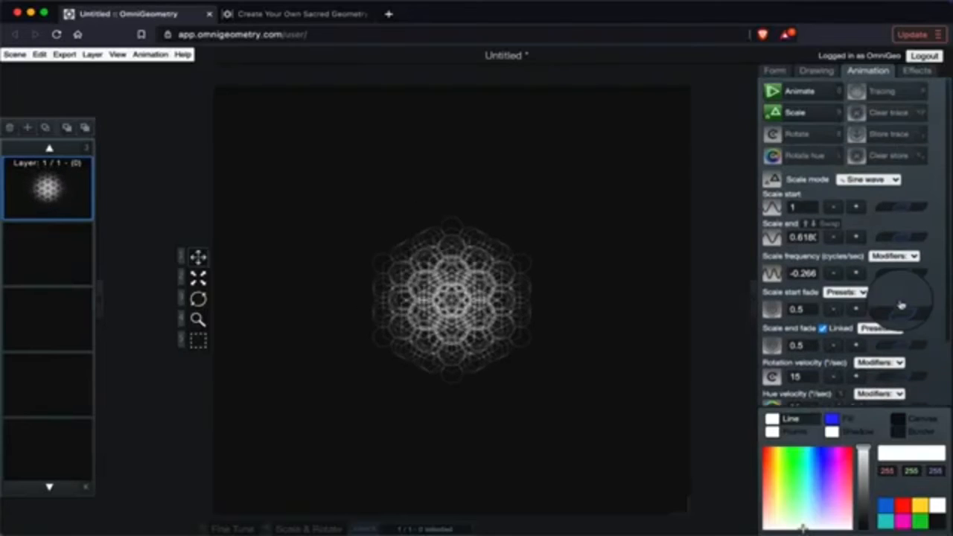
click(793, 137)
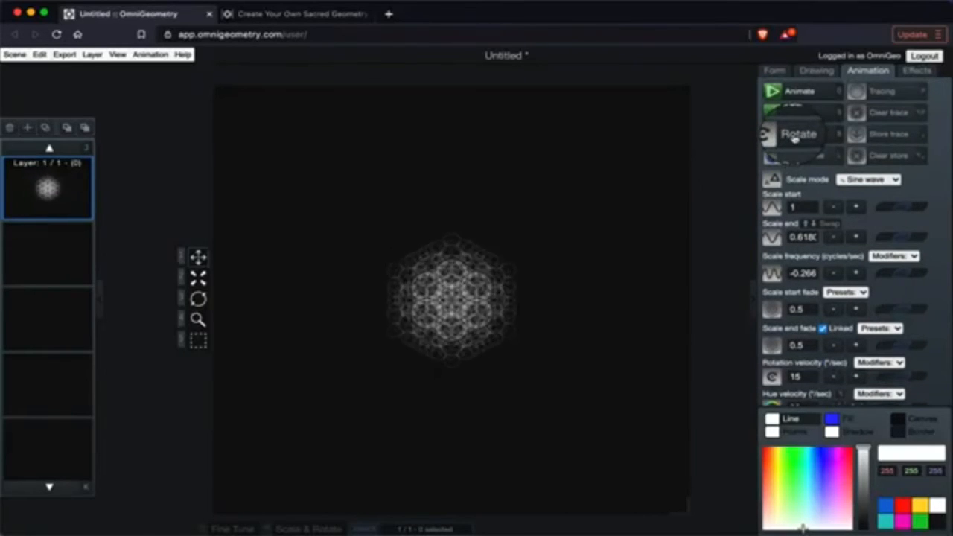
scroll(795, 138, down, 3)
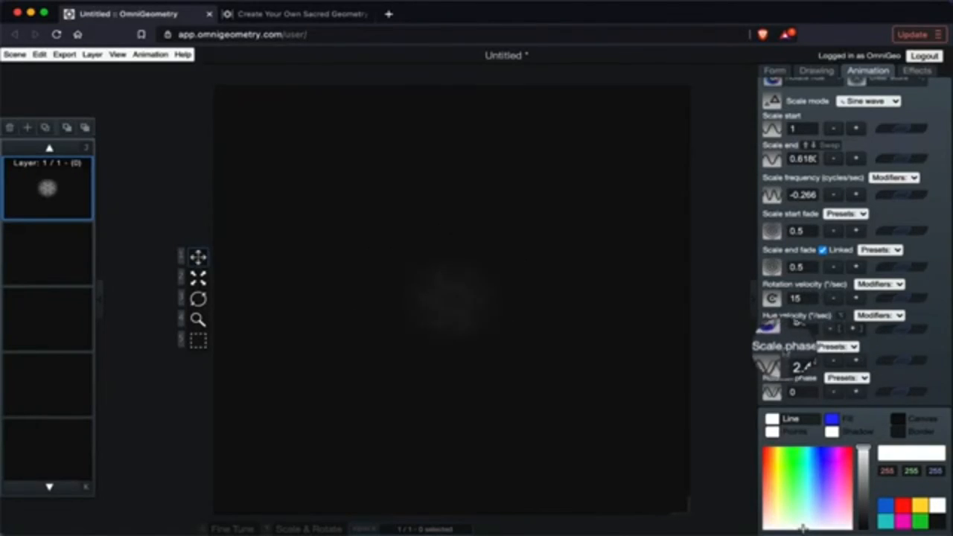
click(830, 347)
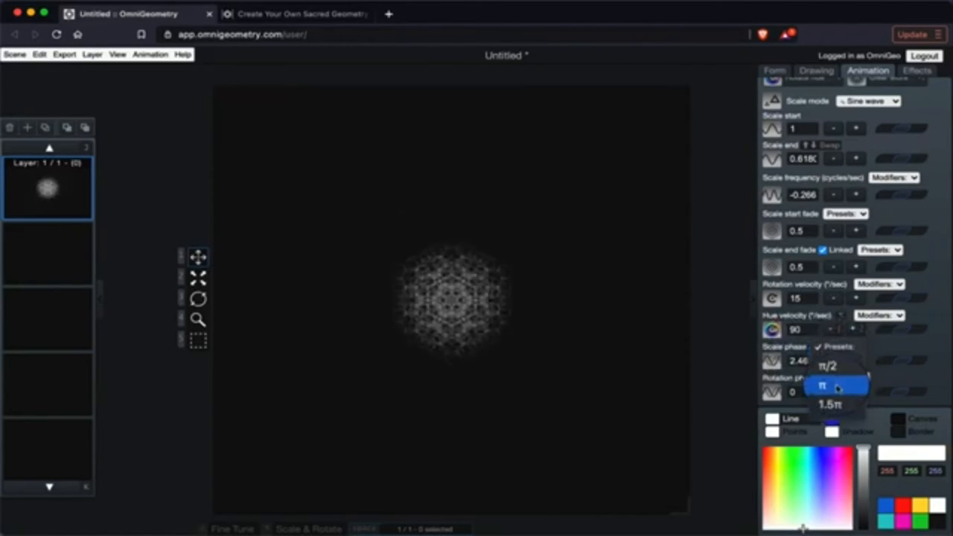
click(838, 385)
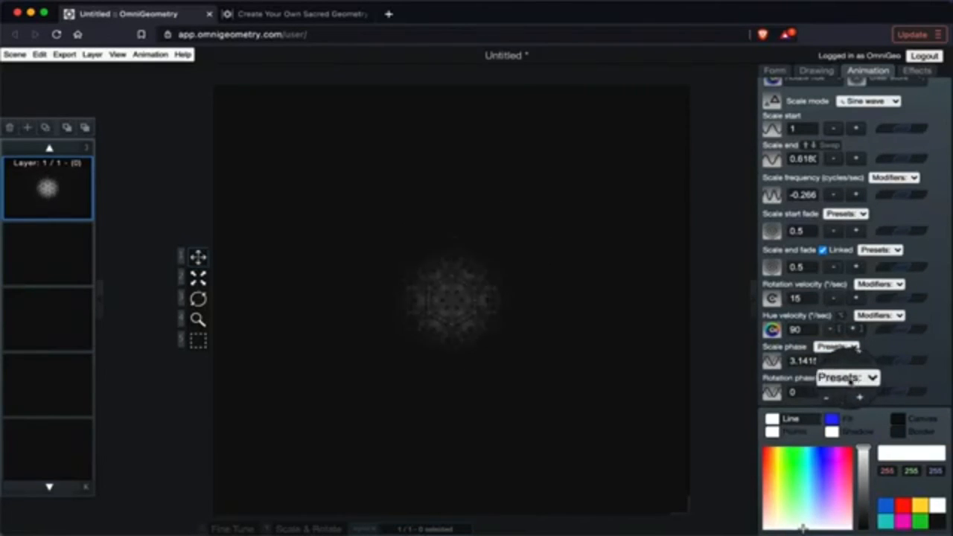
click(848, 378)
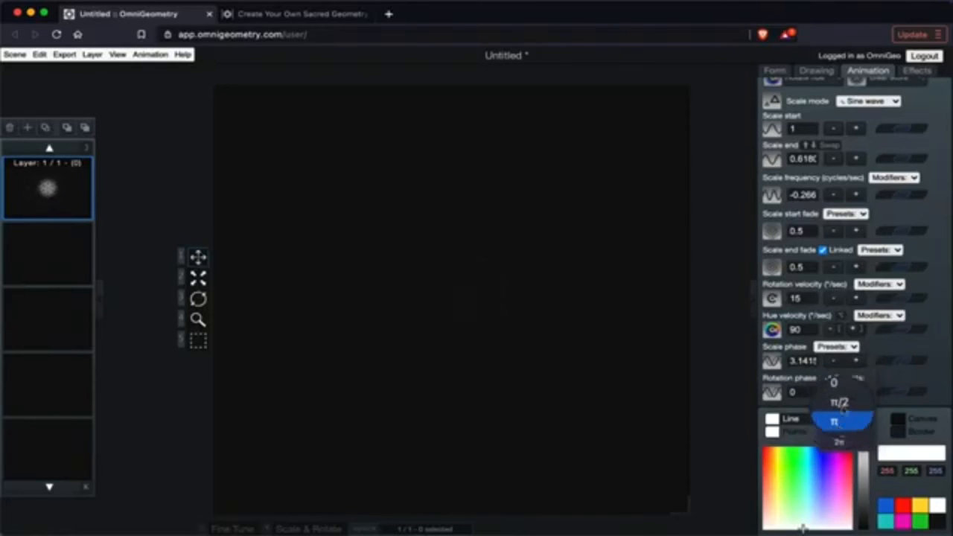
click(925, 375)
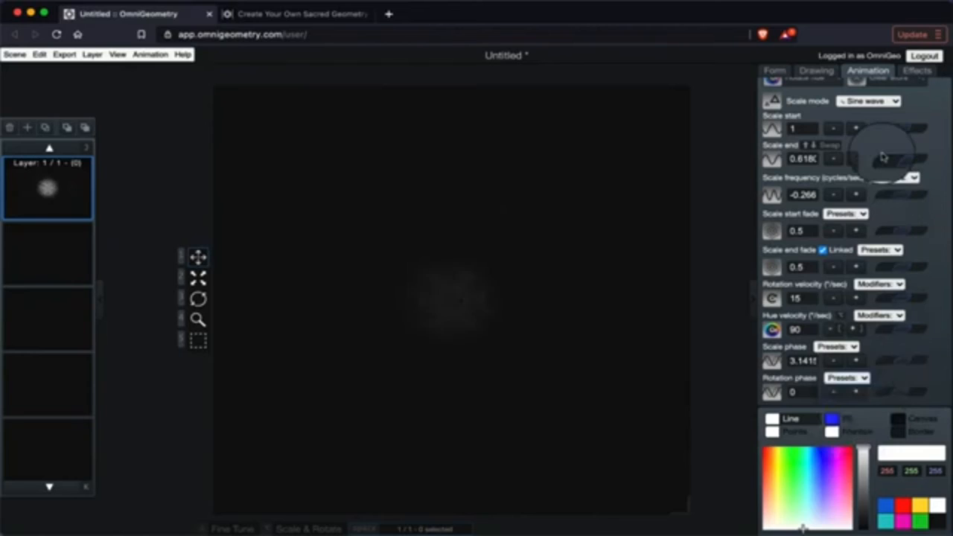
Colour the figure's lines light blue (66, 217, 255) and its points magenta (244, 83, 255).
scroll(856, 149, up, 3)
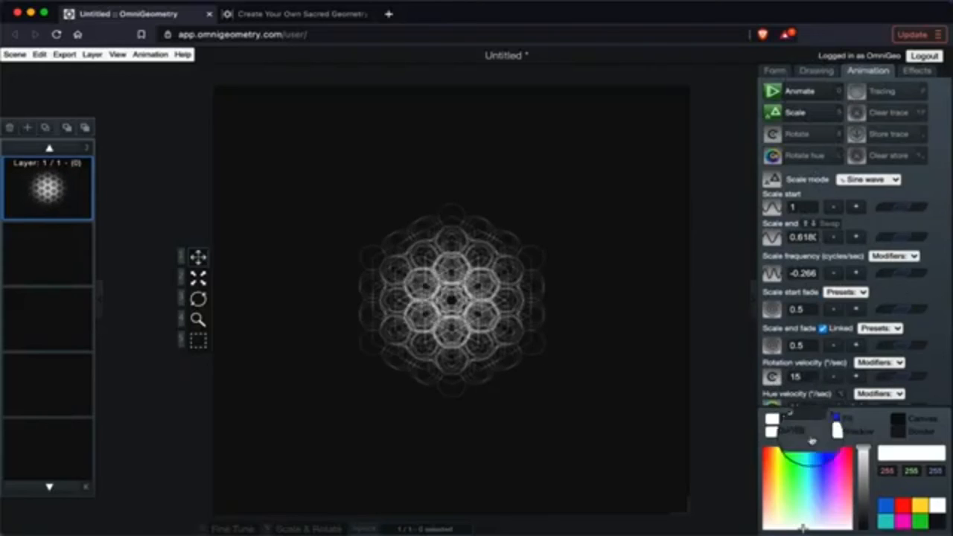
click(810, 466)
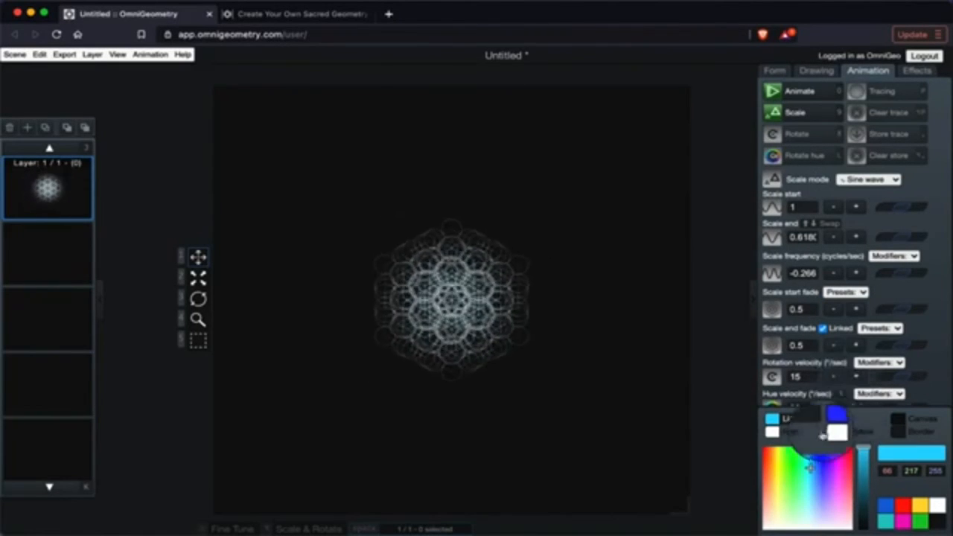
click(774, 431)
click(836, 472)
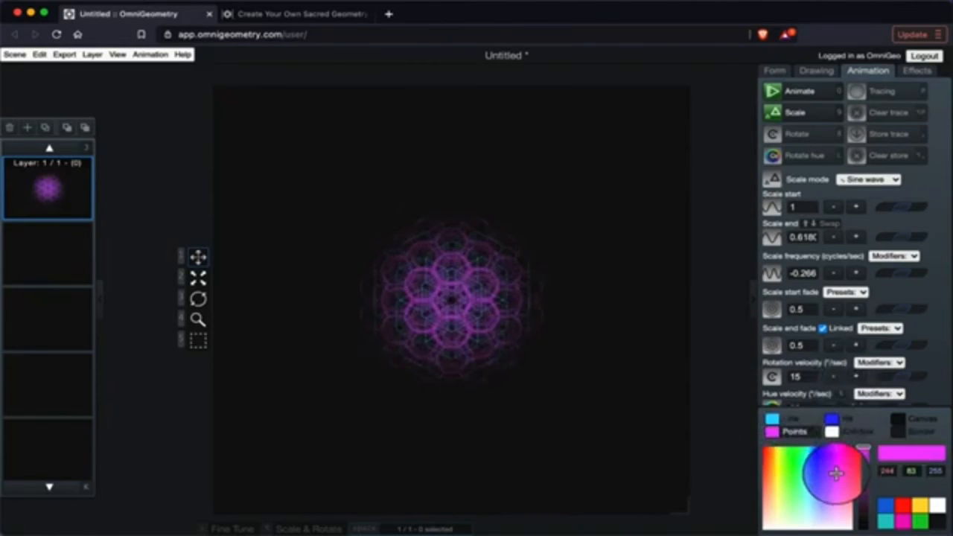
Trace the scaling figure onto the canvas for a while, switch tracing off and stop the animation.
click(878, 91)
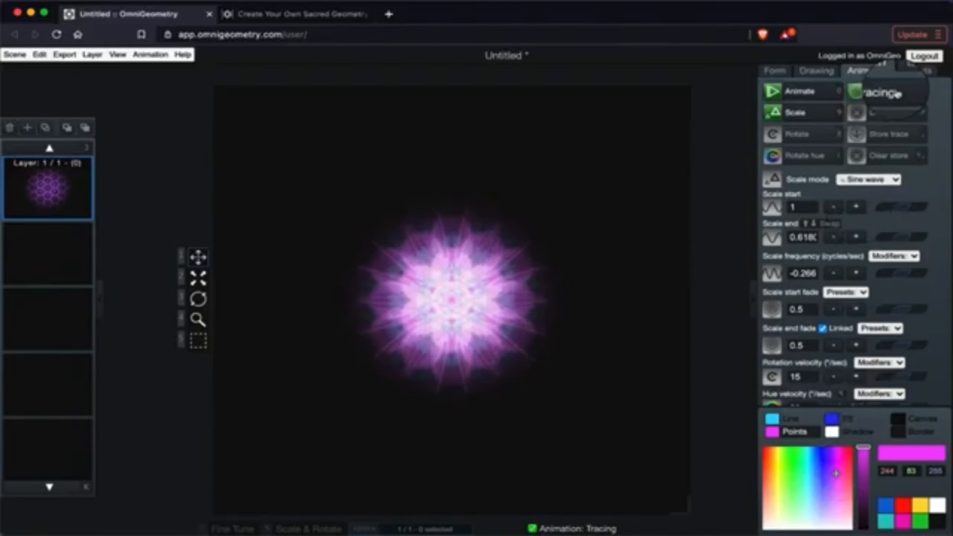
click(896, 94)
click(799, 91)
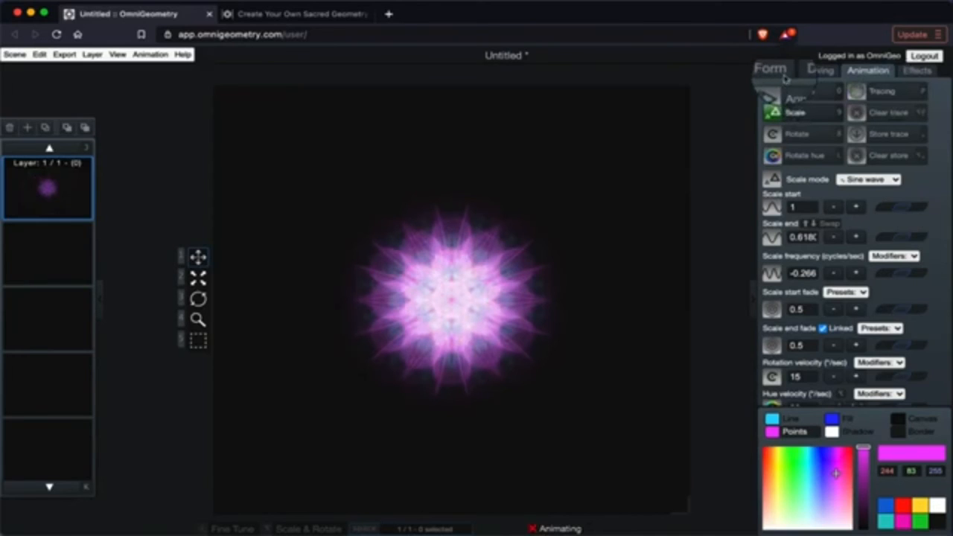
Enlarge the figure's radius to 92 and raise the scene zoom to 2.3.
click(815, 68)
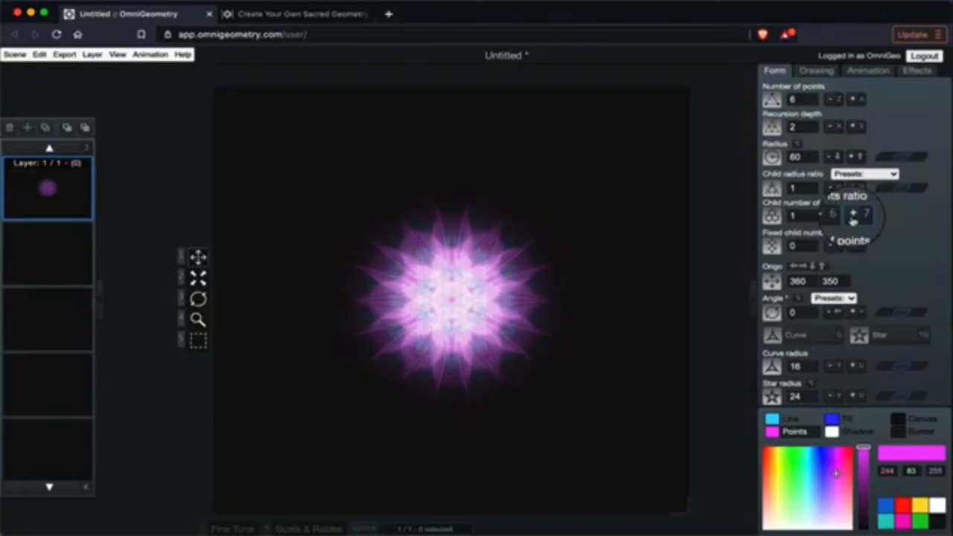
click(855, 157)
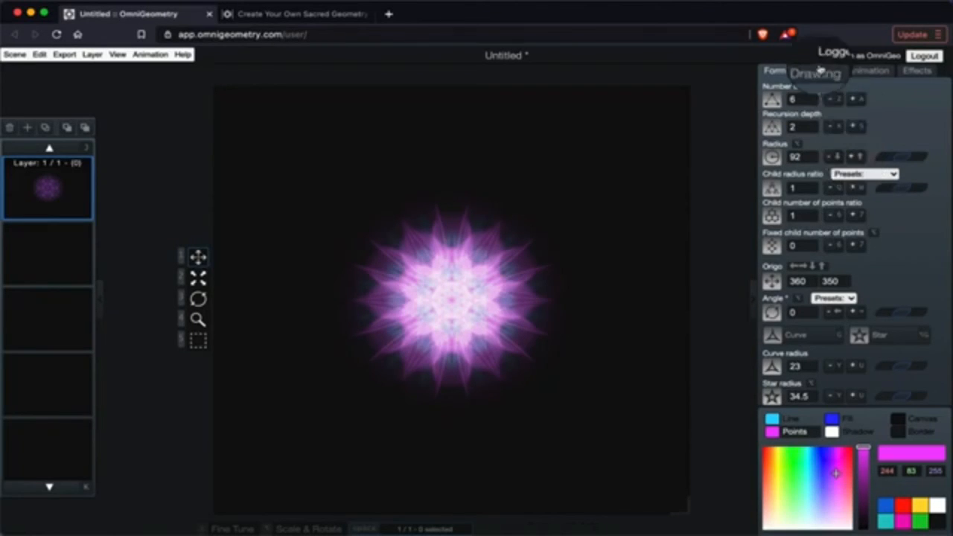
click(816, 71)
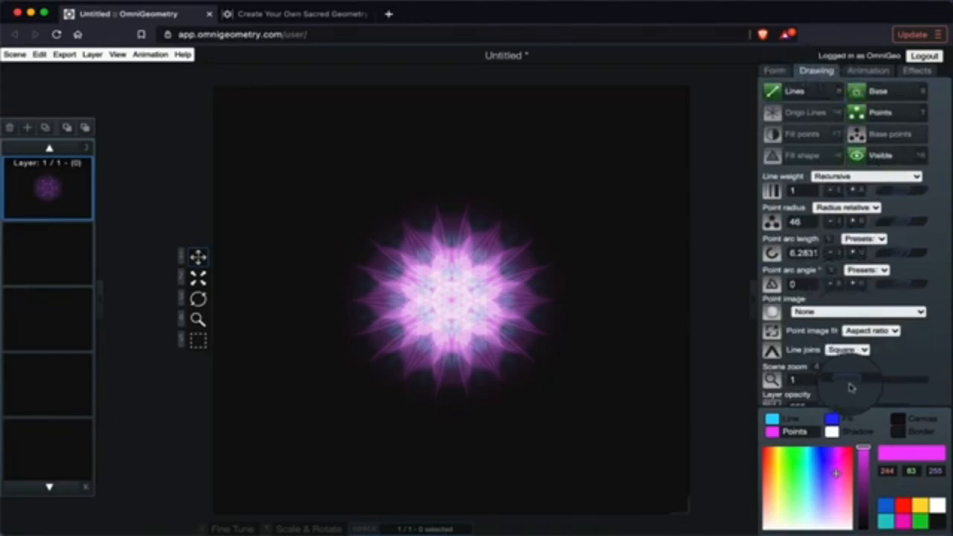
mouse_move(852, 386)
mouse_down()
mouse_move(867, 386)
mouse_move(858, 385)
mouse_up()
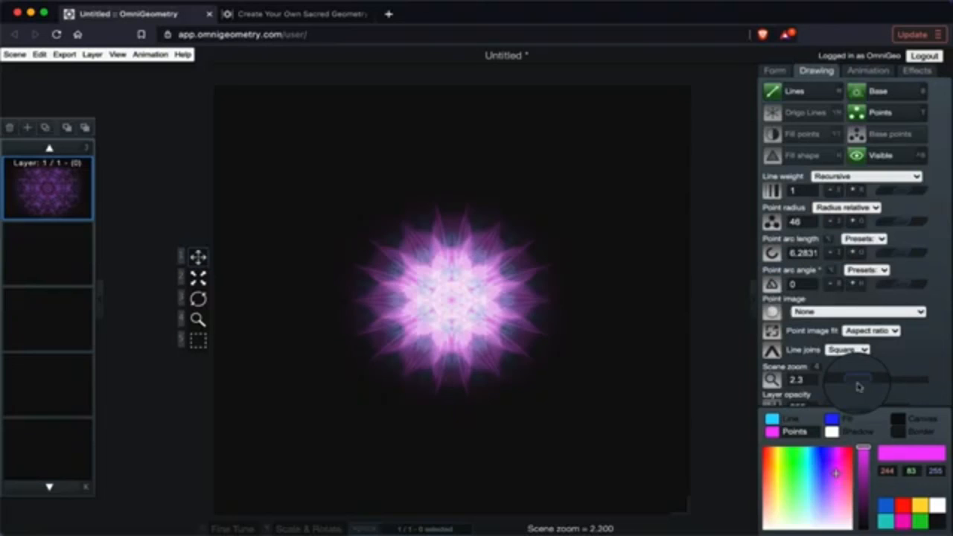